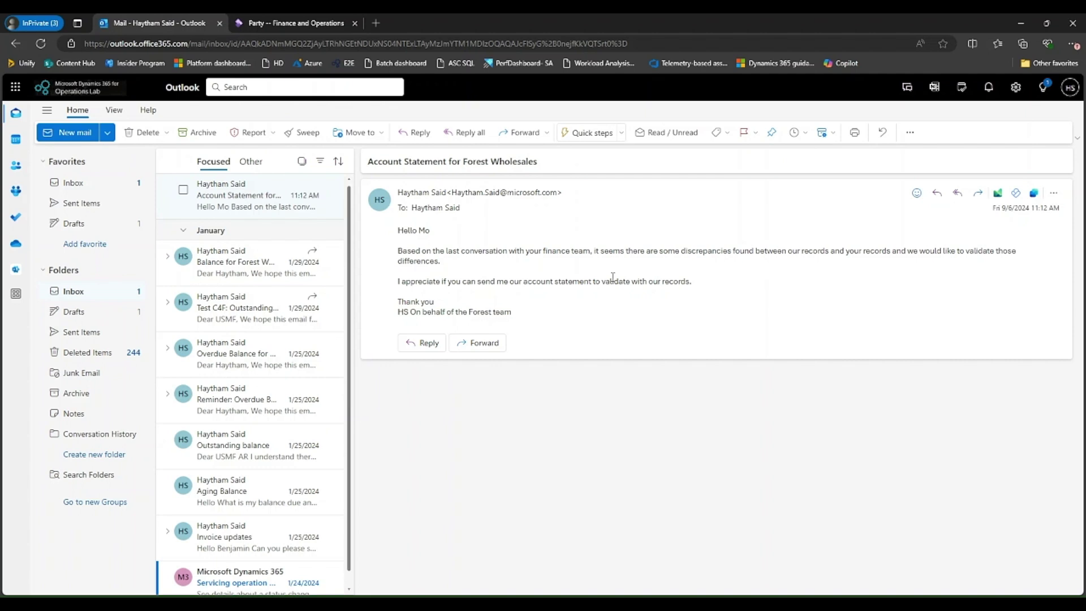
# View Forest Wholesales' customer details, aging history, invoices and activities in Copilot for Finance.
pyautogui.click(998, 192)
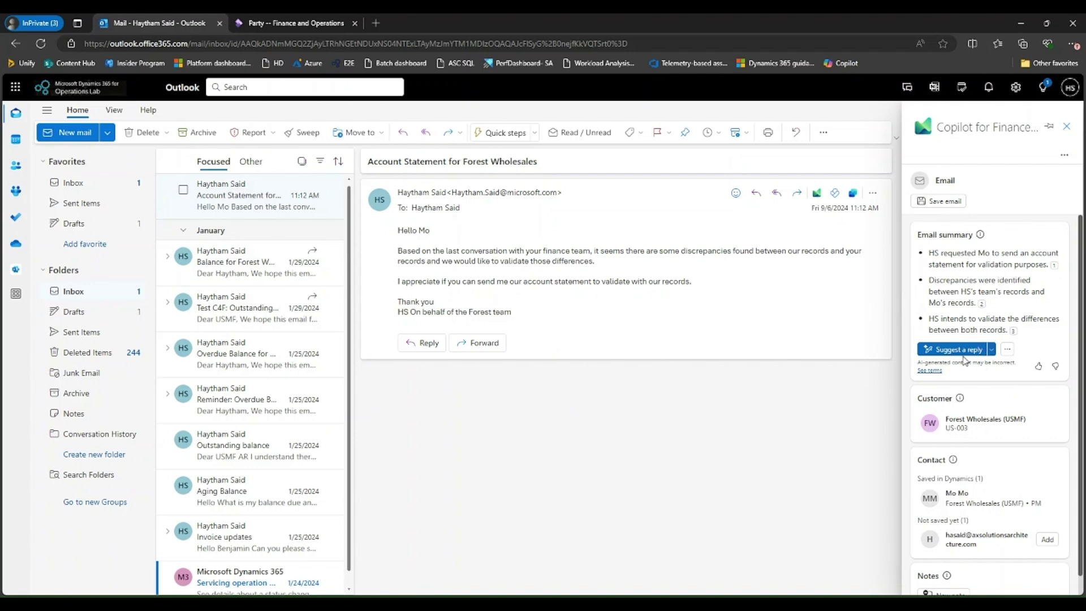
pyautogui.scroll(-1, 966, 361)
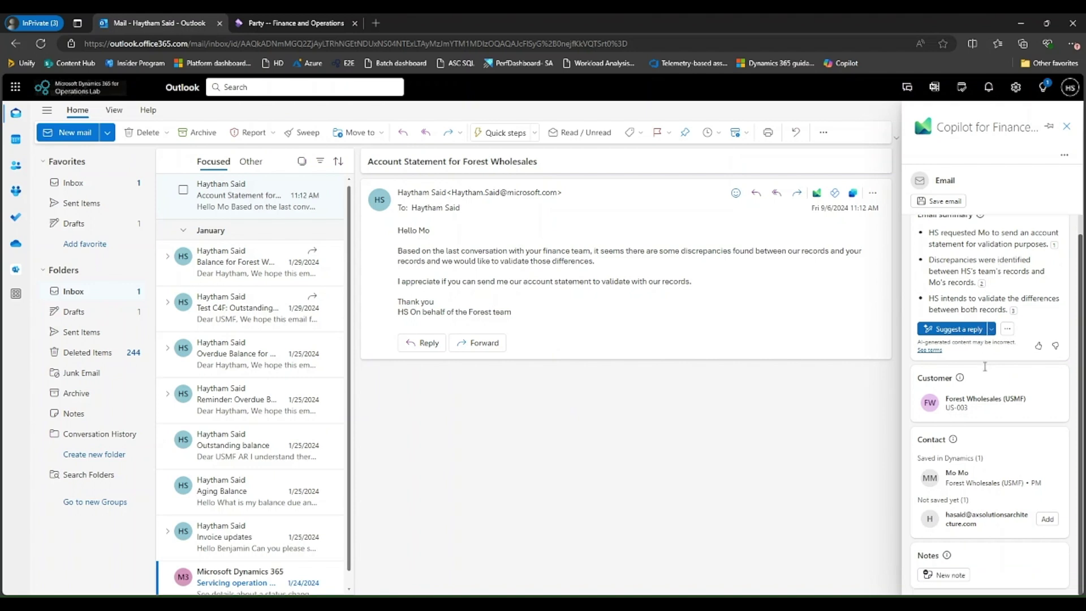
pyautogui.click(979, 399)
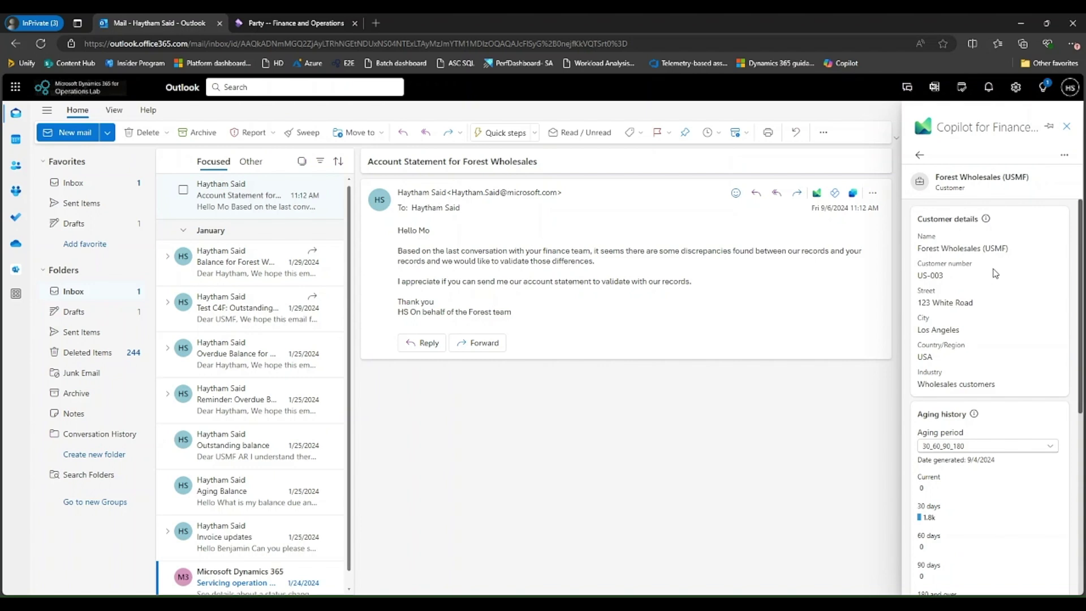
pyautogui.scroll(-2, 995, 272)
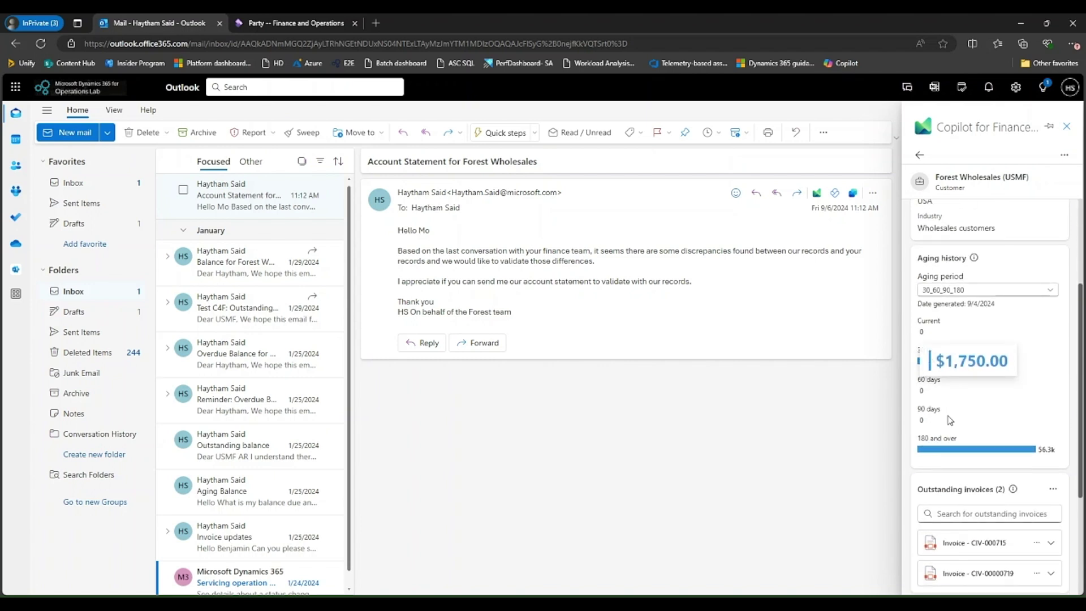
pyautogui.scroll(-2, 949, 418)
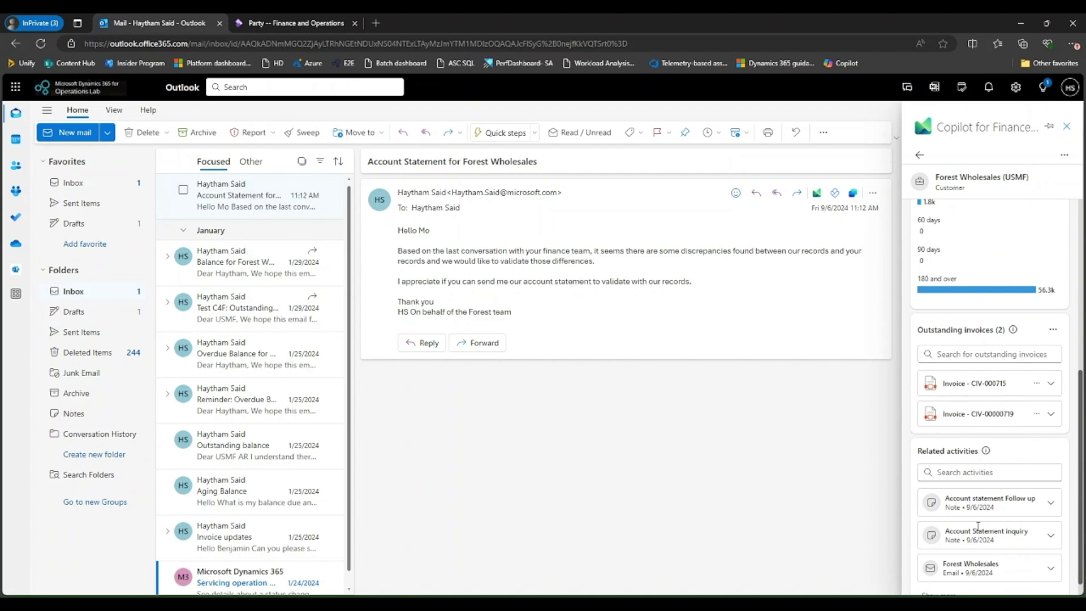
pyautogui.scroll(2, 979, 527)
pyautogui.scroll(2, 979, 527)
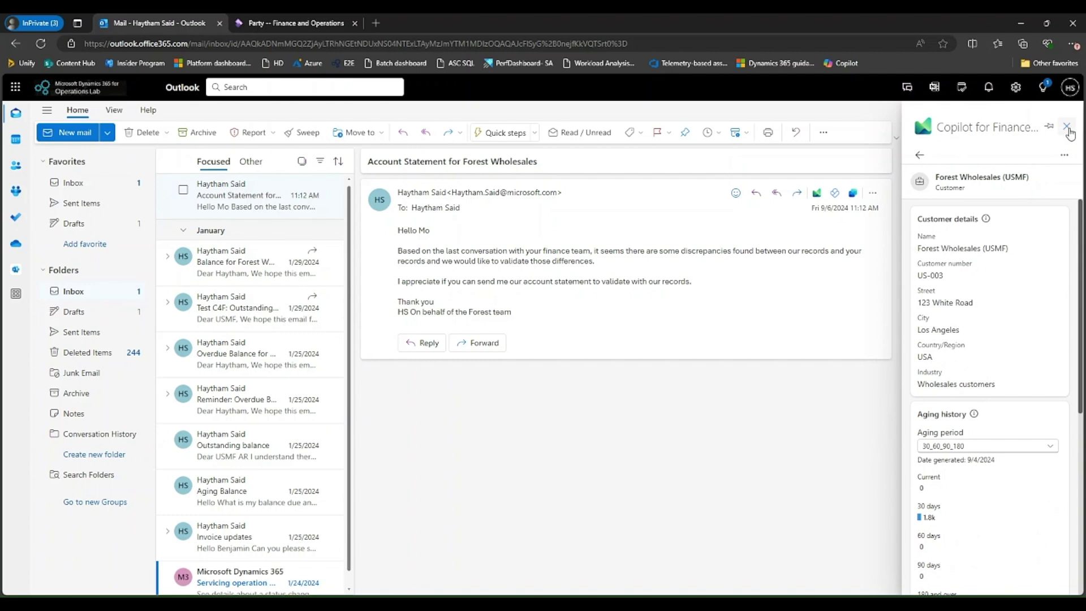
# Start a reply and have Copilot for Finance draft an account-statement message with attachment.
pyautogui.click(1067, 127)
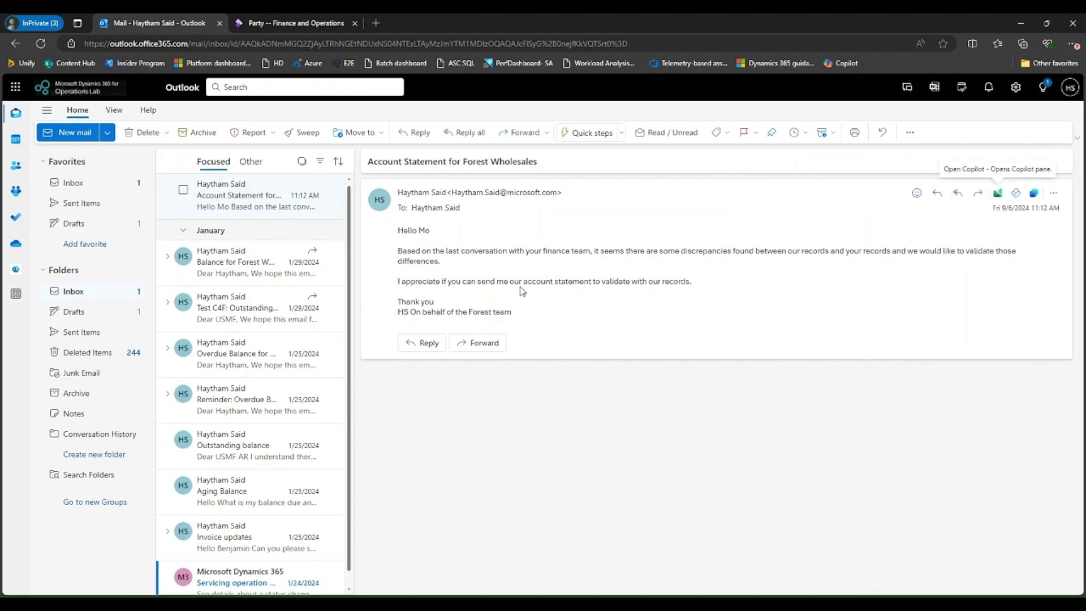
pyautogui.click(414, 352)
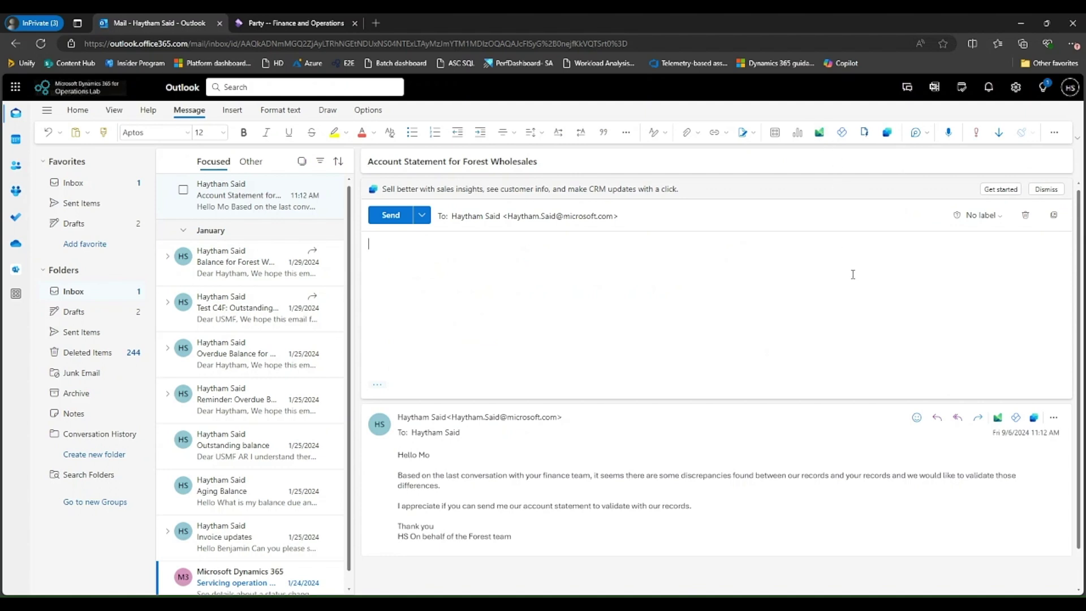
pyautogui.click(819, 133)
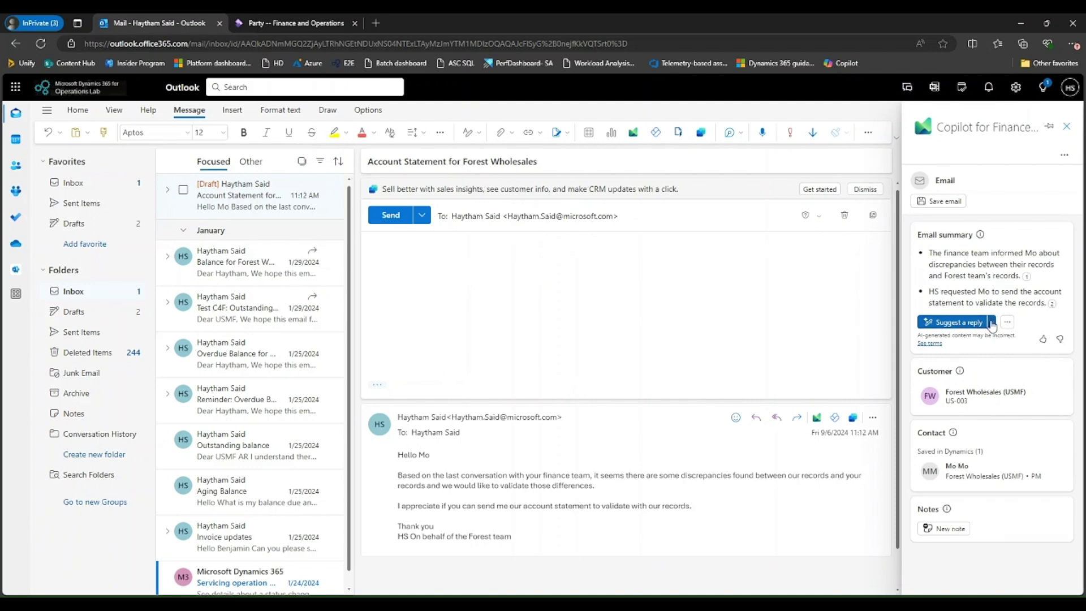
pyautogui.click(993, 323)
pyautogui.click(993, 363)
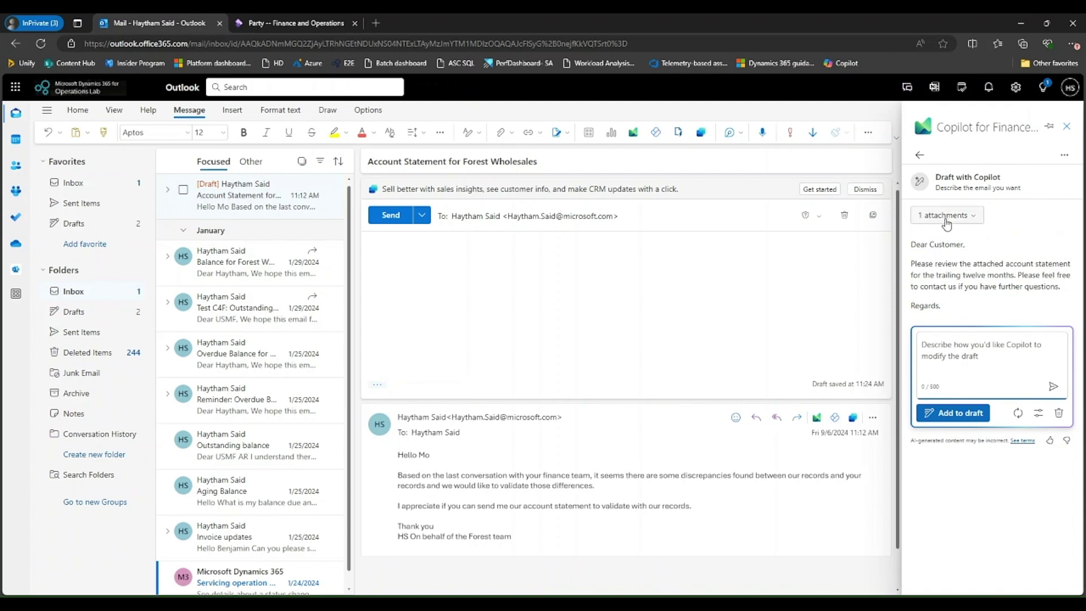
# Confirm USMF - US-003.pdf is attached and add Copilot's draft to the reply body.
pyautogui.click(950, 217)
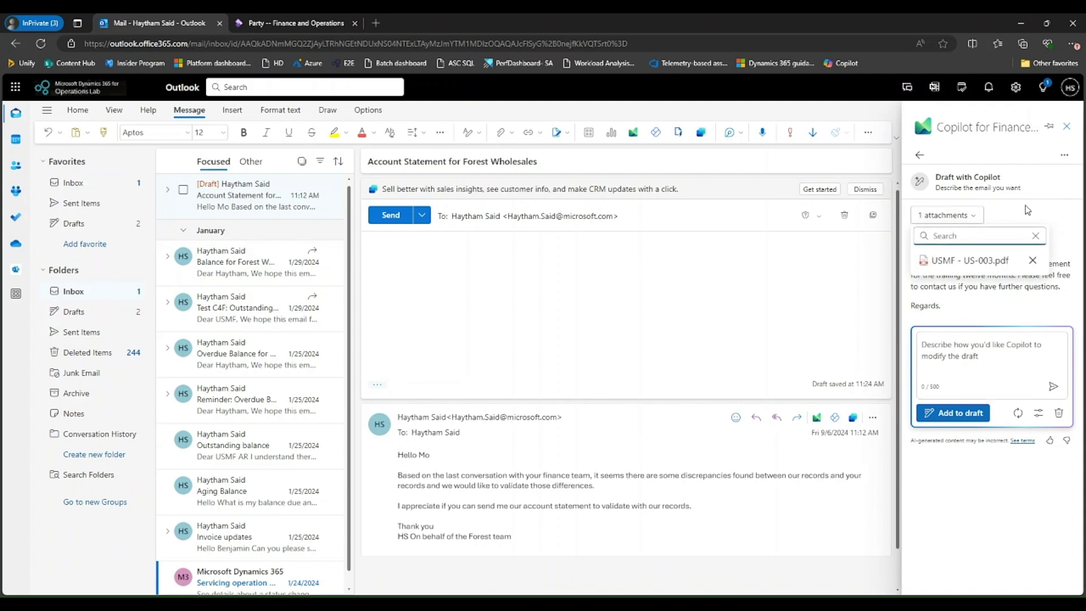
pyautogui.click(946, 216)
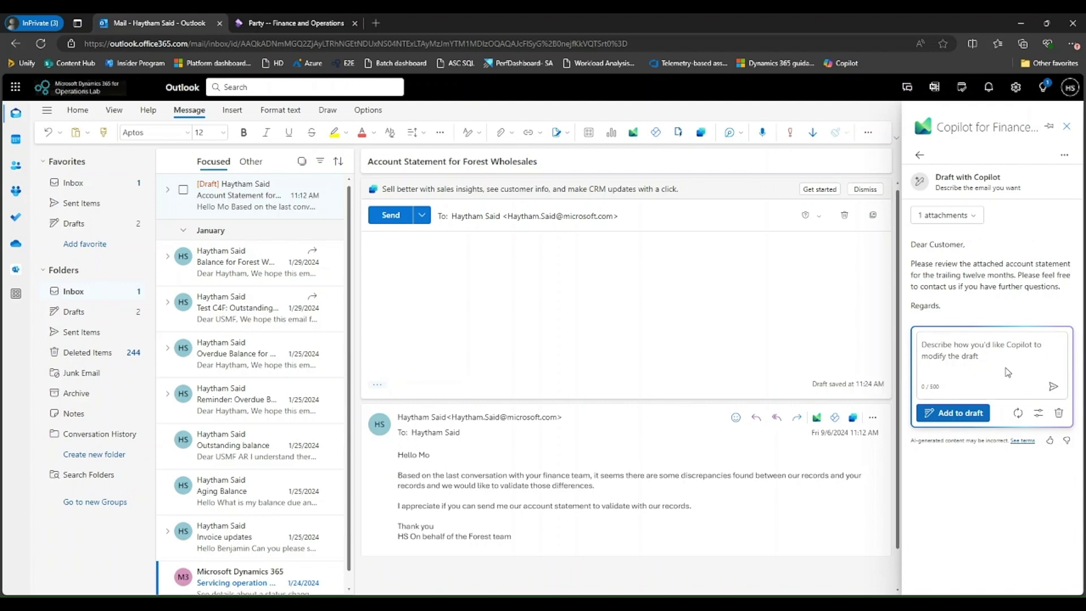
pyautogui.click(1039, 422)
pyautogui.moveTo(999, 434)
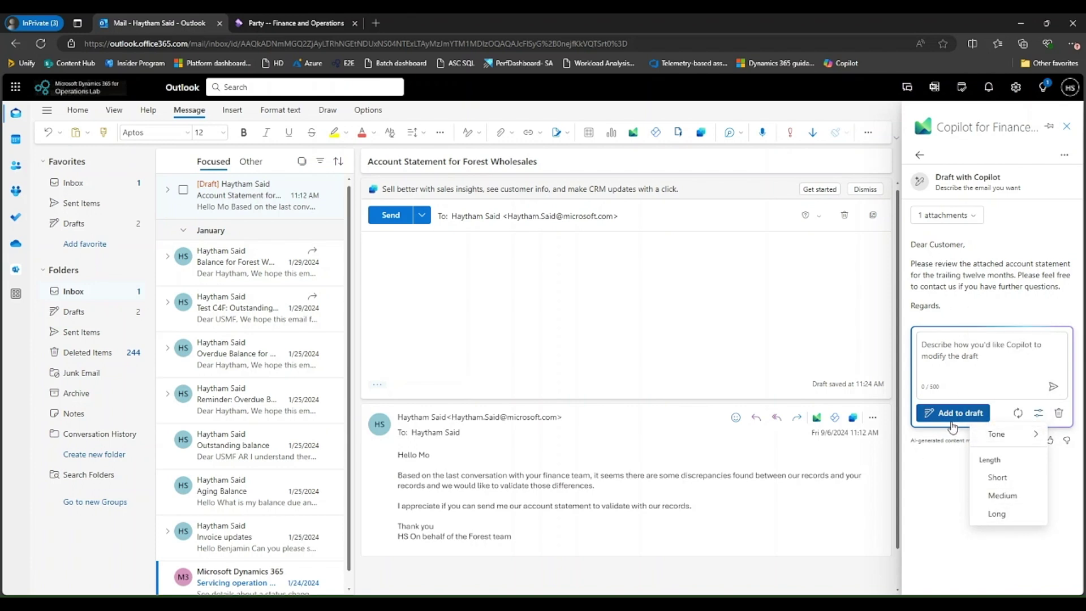
pyautogui.click(947, 413)
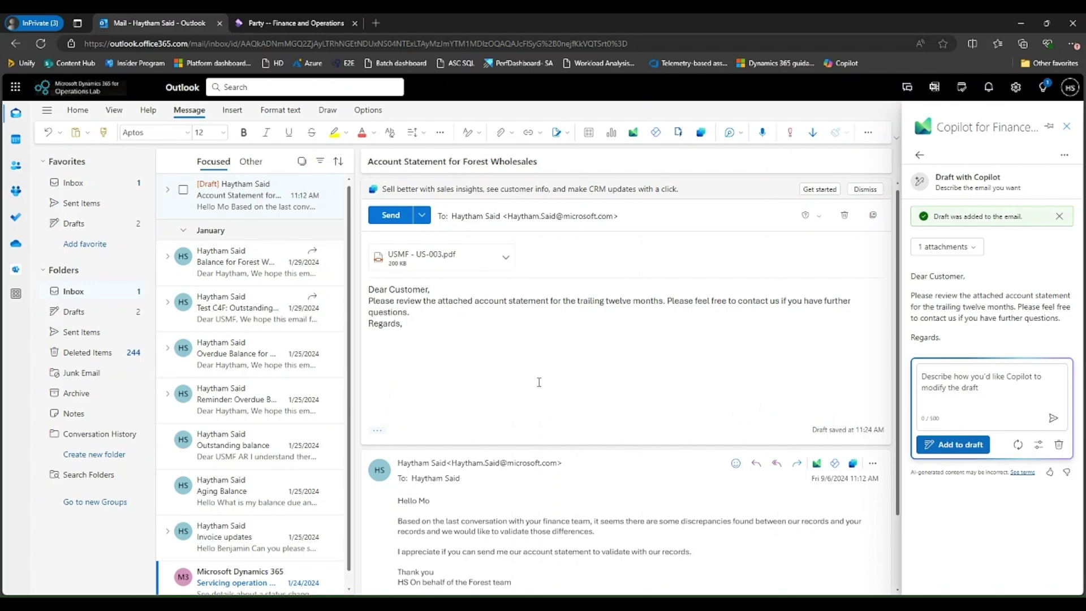
pyautogui.click(506, 258)
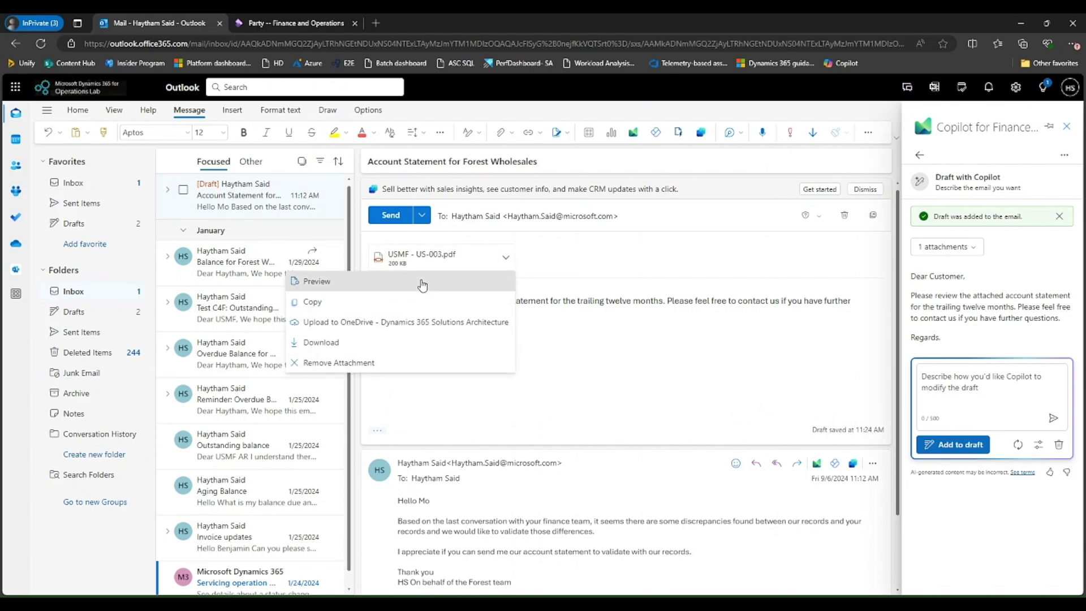
pyautogui.click(423, 283)
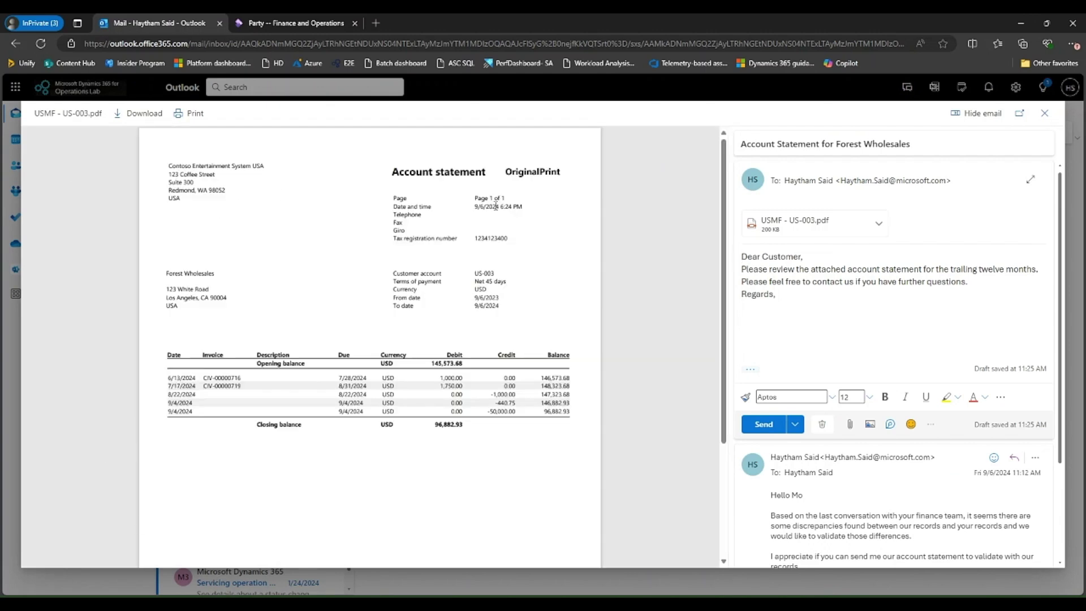
pyautogui.click(1044, 117)
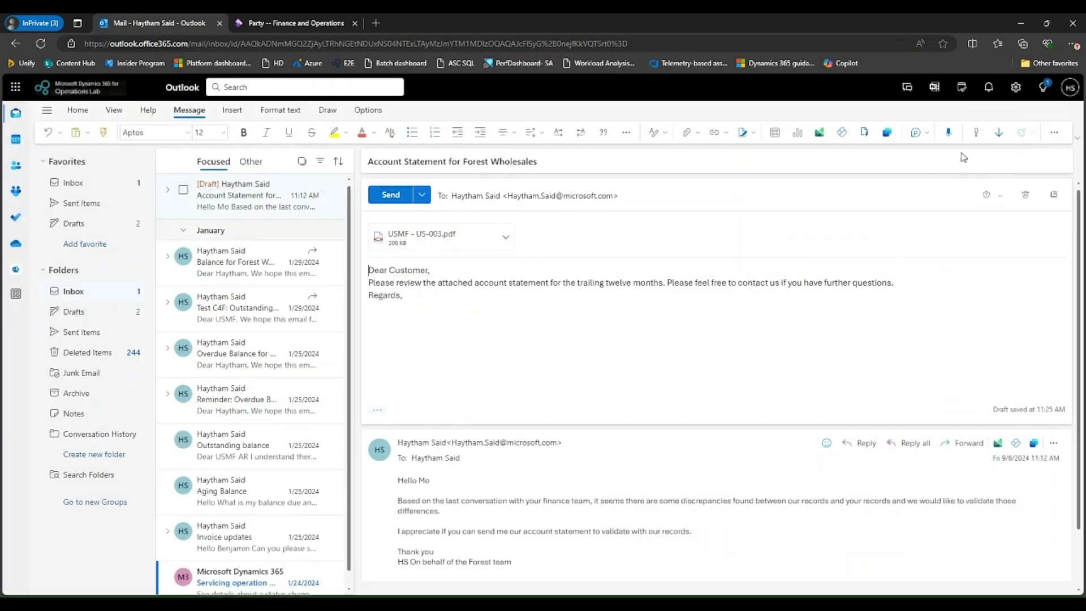
# Save an 'Account Follow up' note 'Details sent to Customer on date' linked to Forest Wholesales.
pyautogui.click(817, 134)
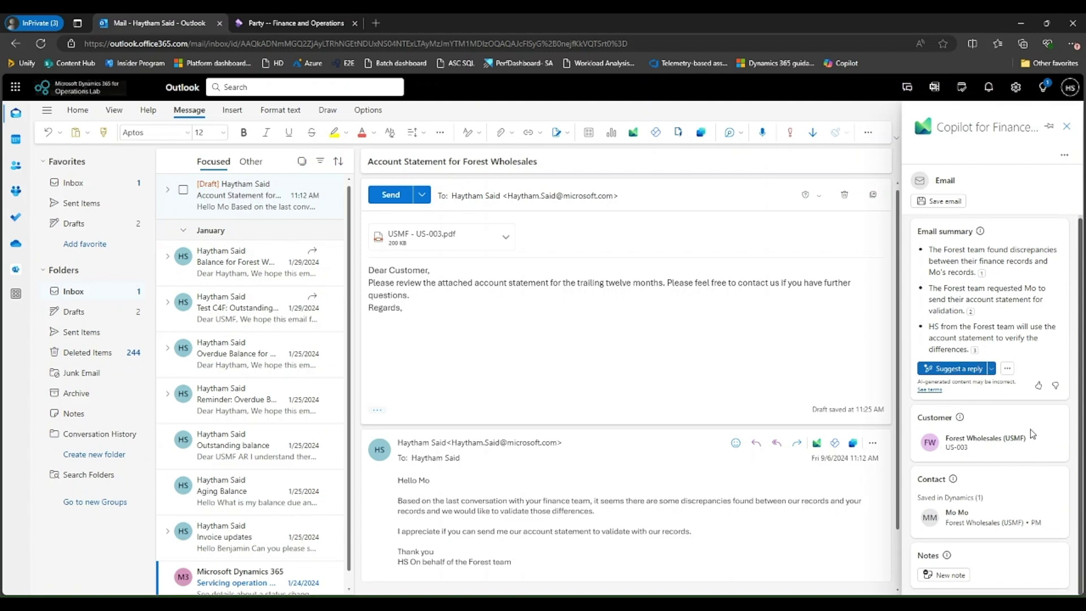
pyautogui.click(952, 583)
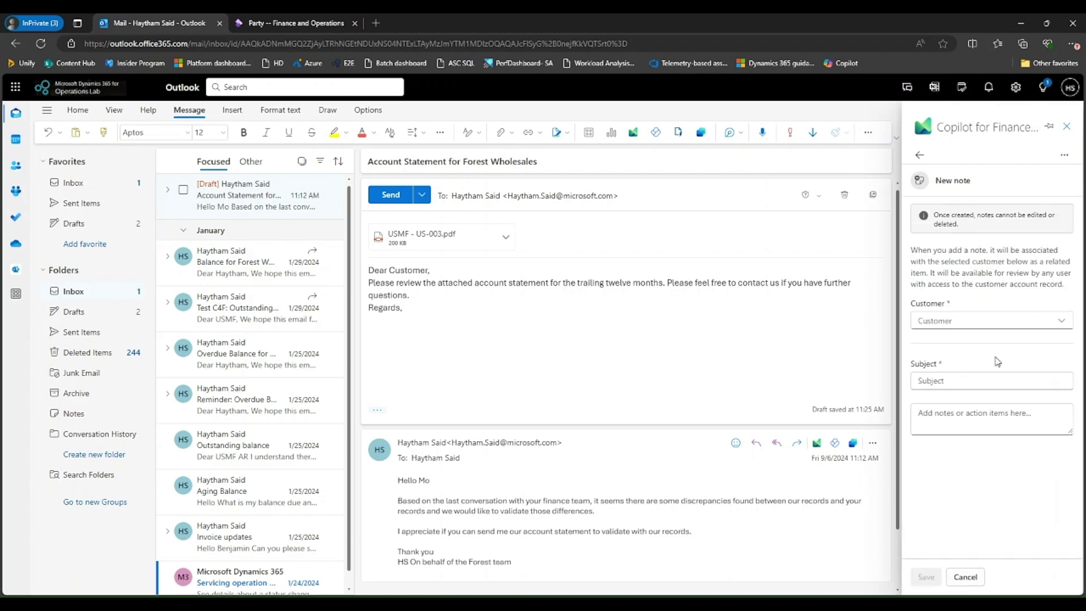
pyautogui.click(976, 320)
pyautogui.write('for')
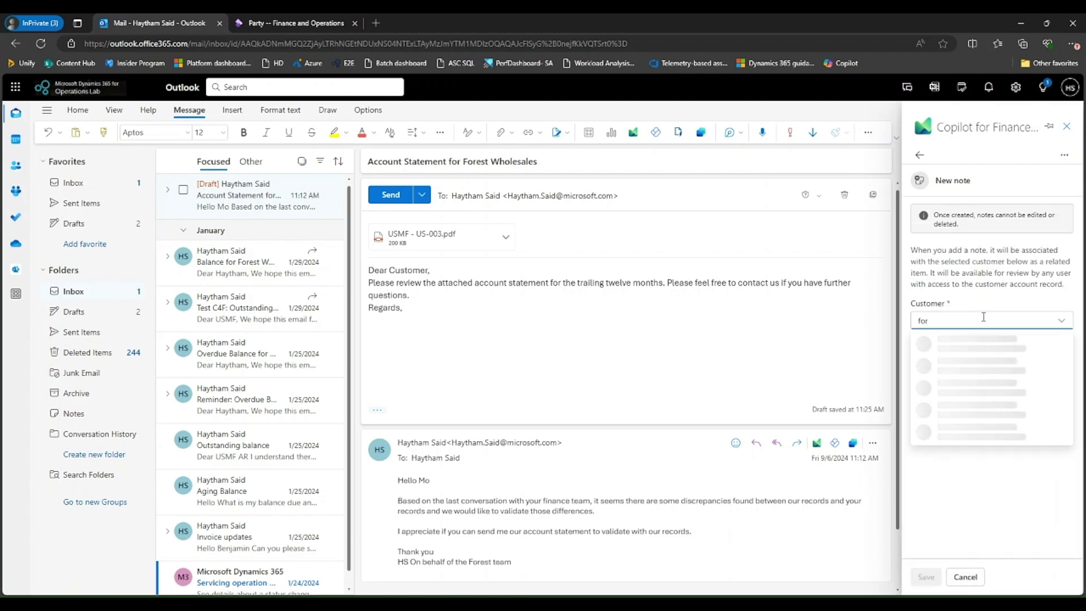
pyautogui.click(942, 342)
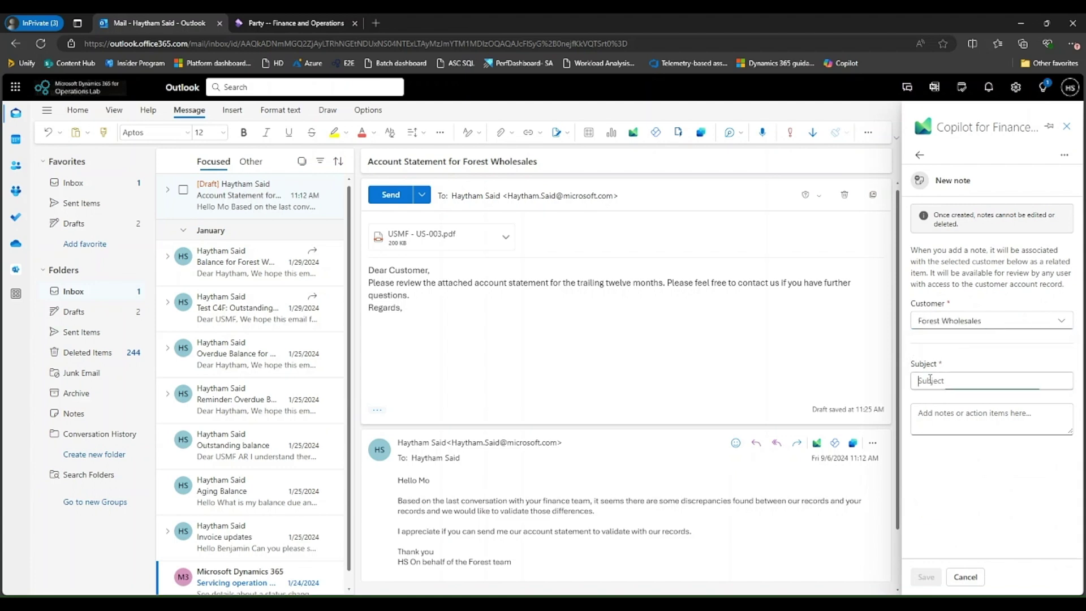
pyautogui.write('Accou')
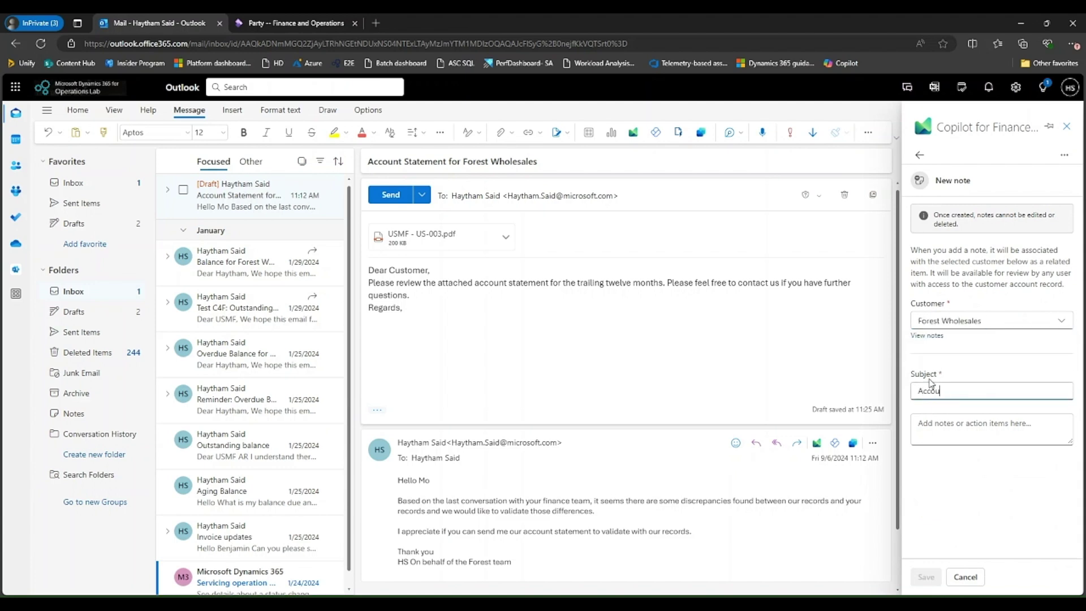
pyautogui.write('nt Follow up')
pyautogui.press('Tab')
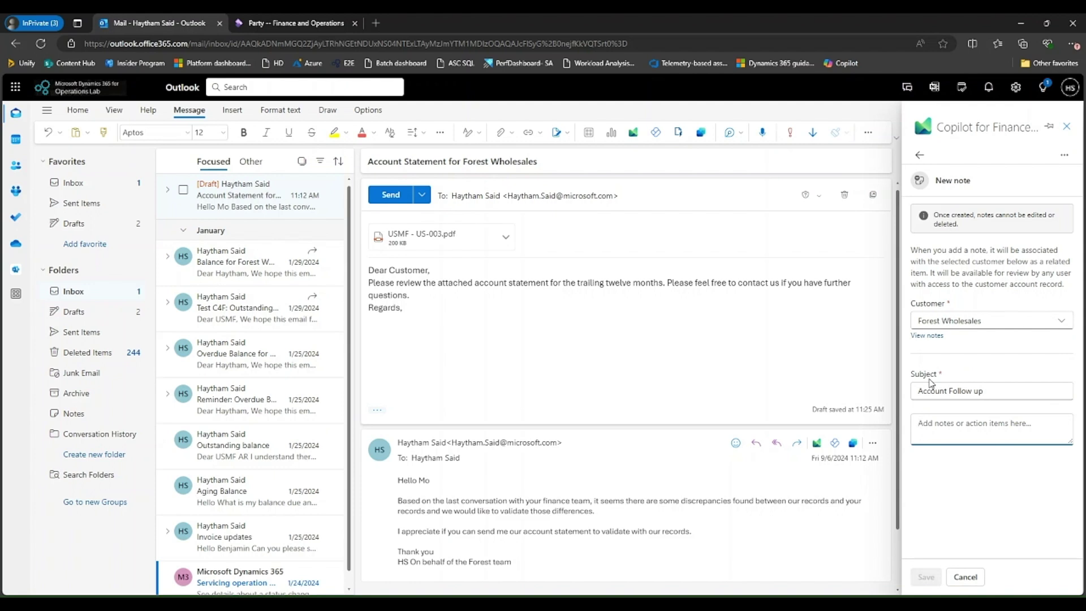
pyautogui.write('Details sent t')
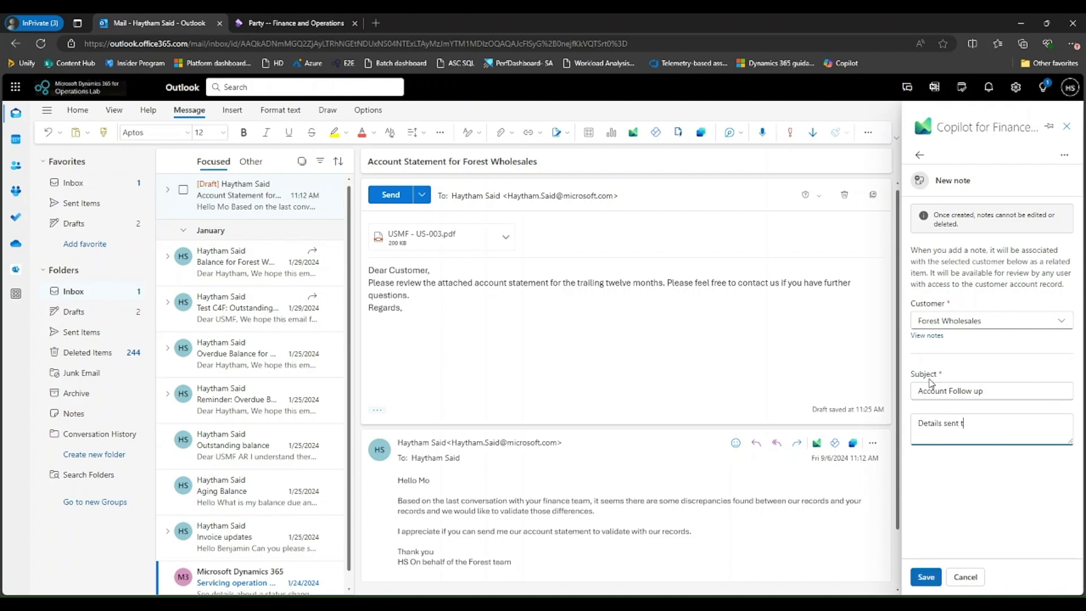
pyautogui.write('o Customer on ')
pyautogui.write('date')
pyautogui.click(926, 577)
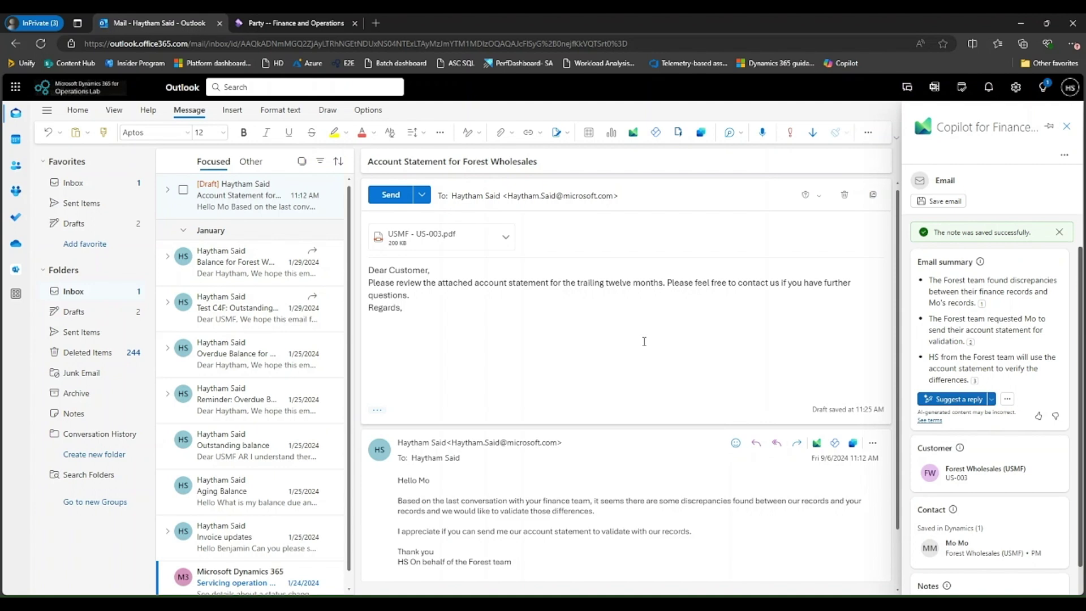
# Expand the Account Follow up note in Forest Wholesales' related activities.
pyautogui.click(967, 472)
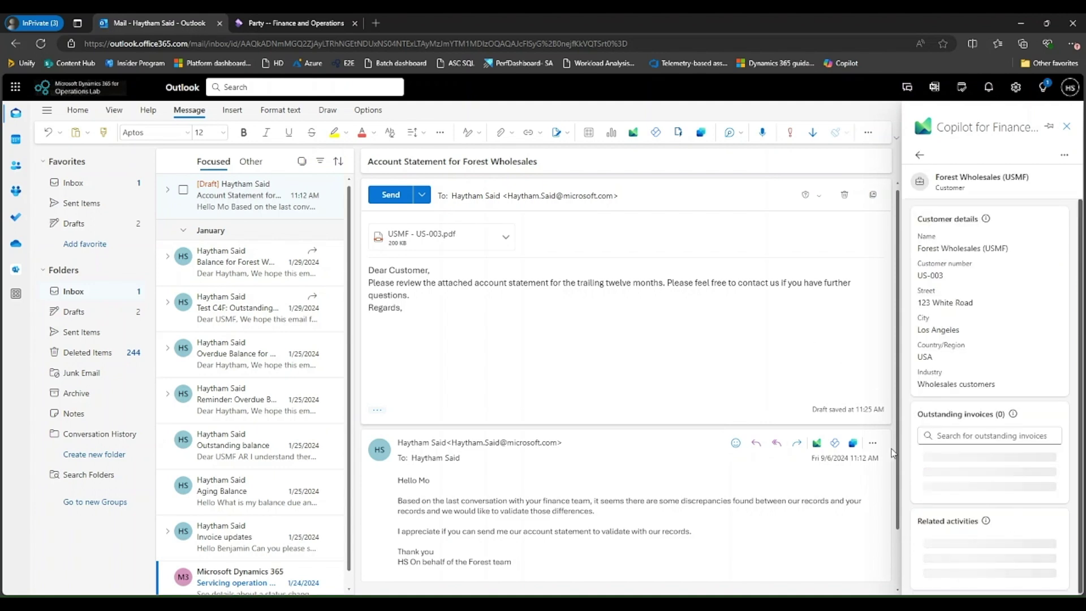
pyautogui.scroll(-3, 1010, 455)
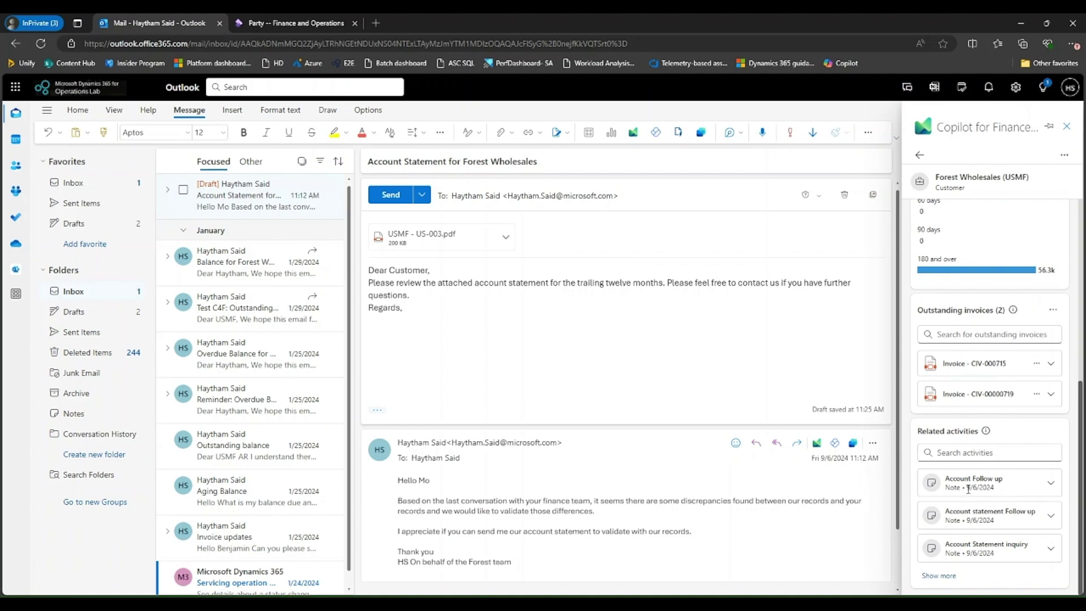
pyautogui.click(1051, 484)
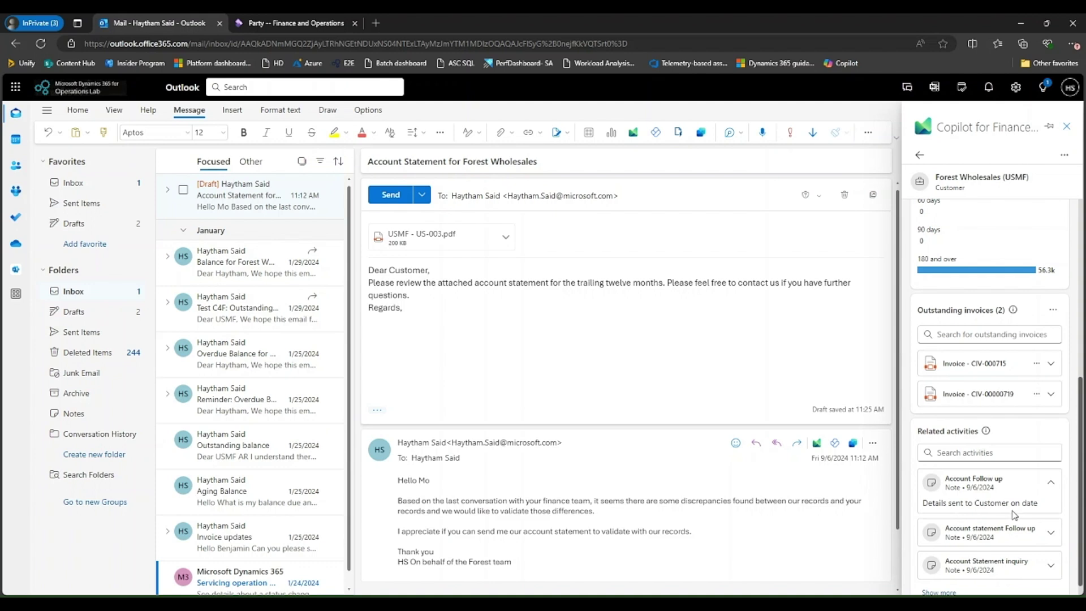
# Save the email to the Forest Wholesales customer record.
pyautogui.click(918, 155)
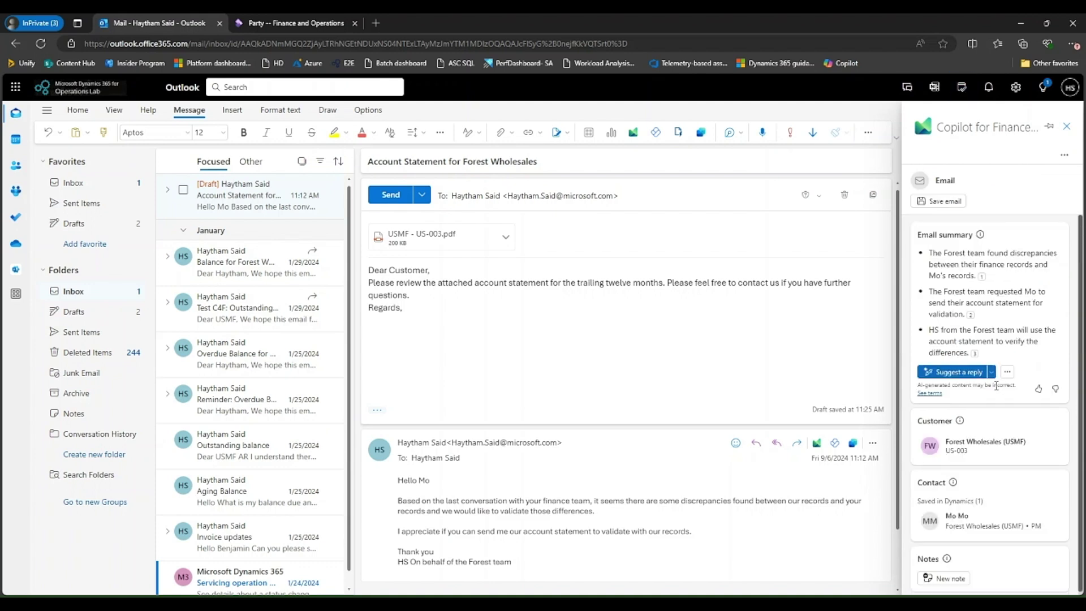
pyautogui.click(944, 202)
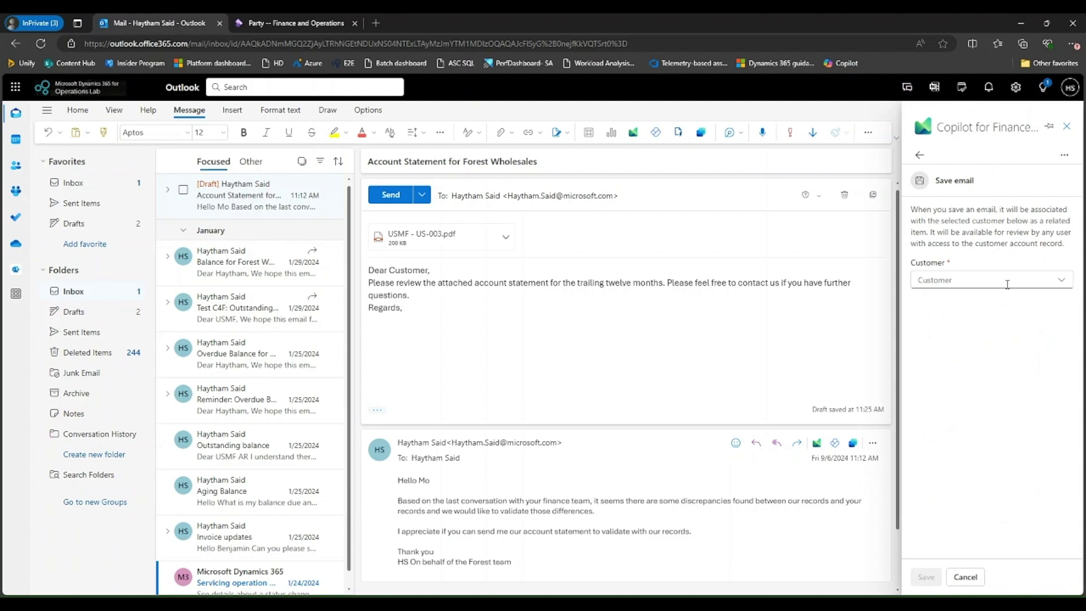
pyautogui.click(1008, 281)
pyautogui.write('Forre')
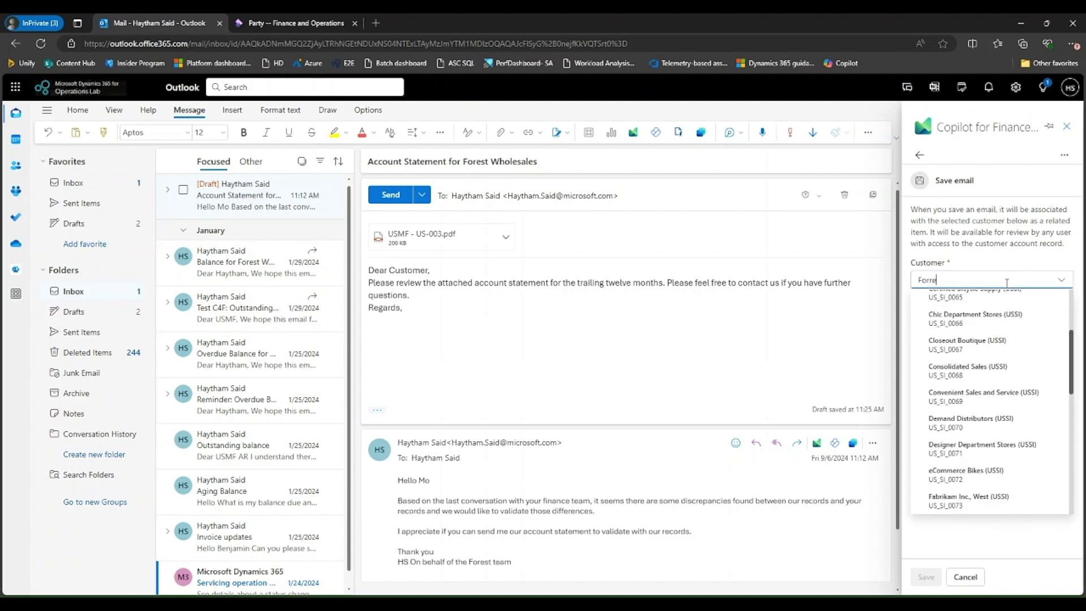
pyautogui.press('BackSpace')
pyautogui.press('BackSpace')
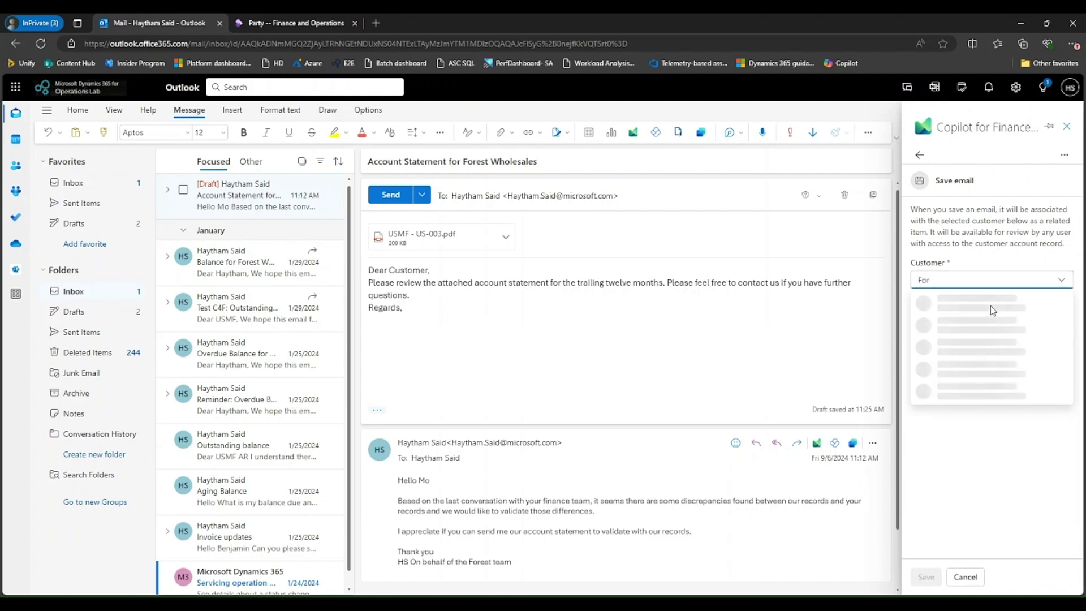
pyautogui.click(992, 303)
pyautogui.click(925, 577)
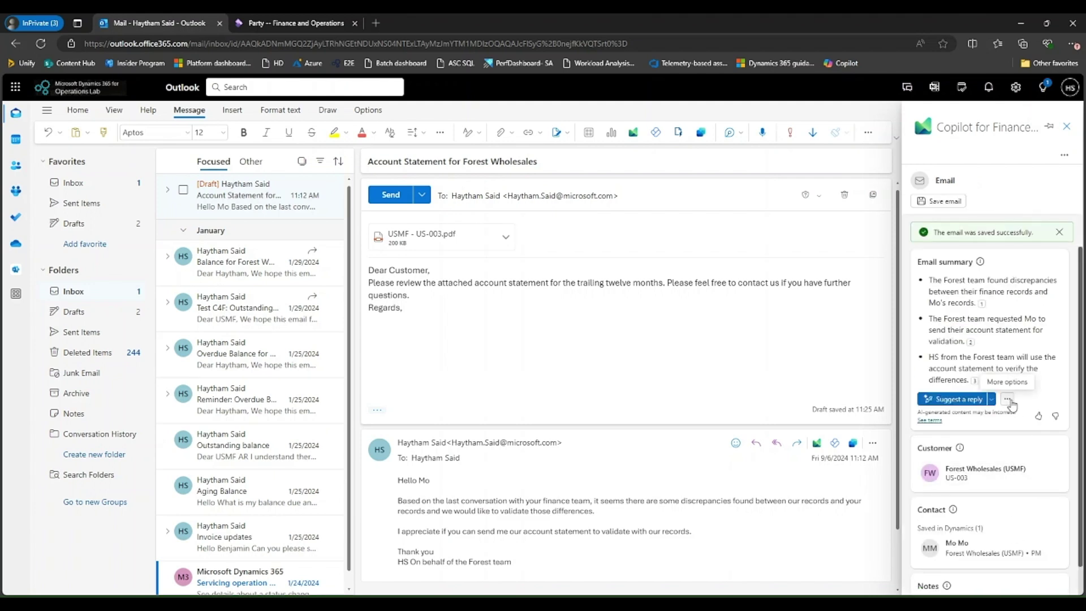
# Save the Copilot email summary to Forest Wholesales as well.
pyautogui.click(1011, 399)
pyautogui.click(966, 417)
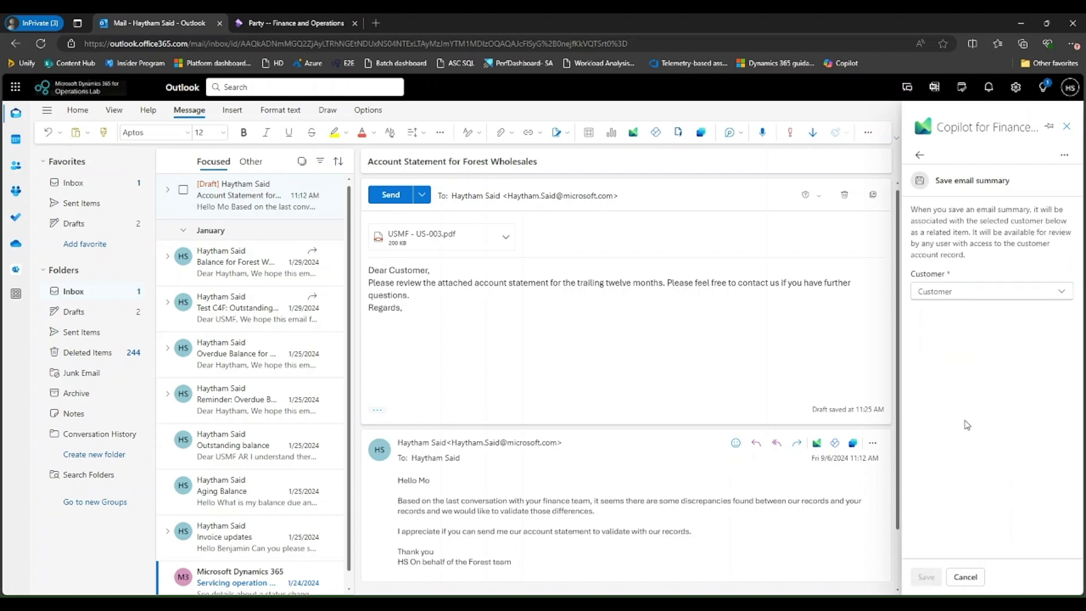
pyautogui.click(987, 290)
pyautogui.write('for')
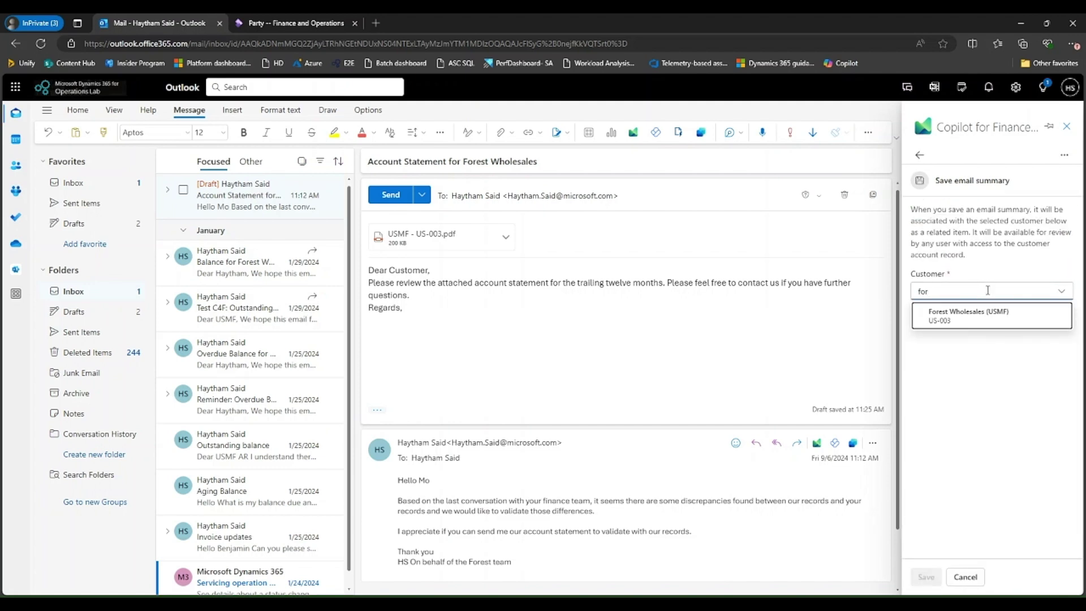
pyautogui.click(984, 318)
pyautogui.click(925, 576)
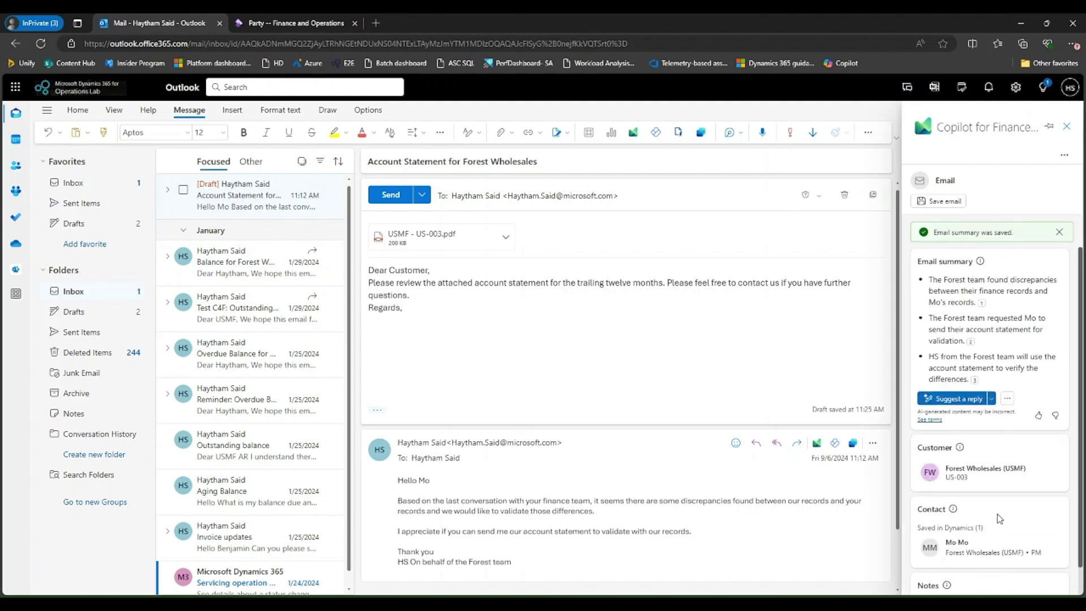
pyautogui.scroll(-1, 999, 501)
# Review the saved email entry in Forest Wholesales' related activities, expanding then collapsing it.
pyautogui.click(974, 443)
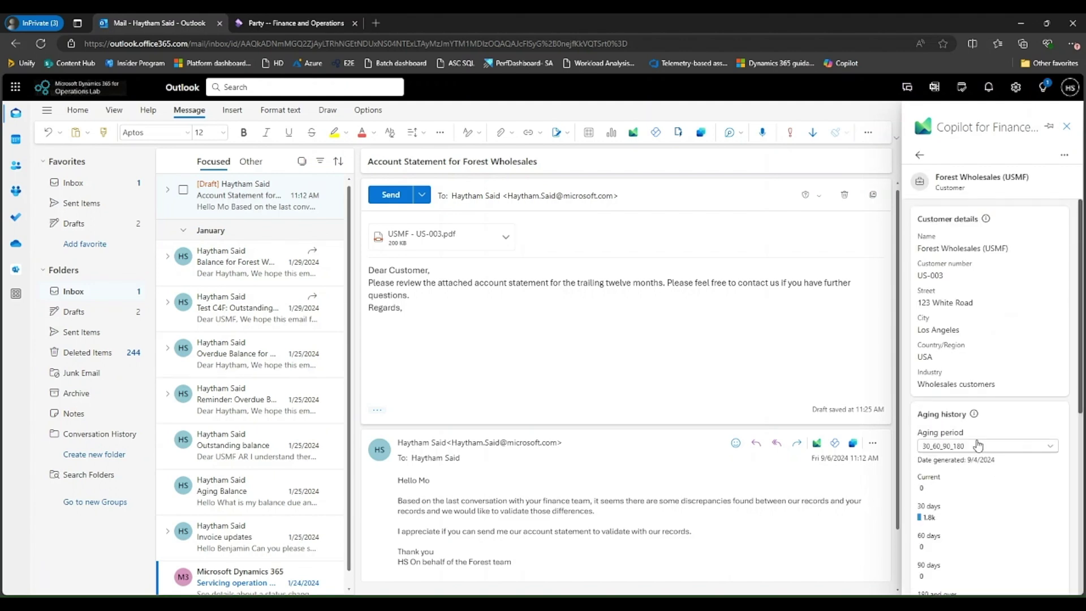
pyautogui.scroll(-3, 990, 500)
pyautogui.scroll(-1, 1019, 508)
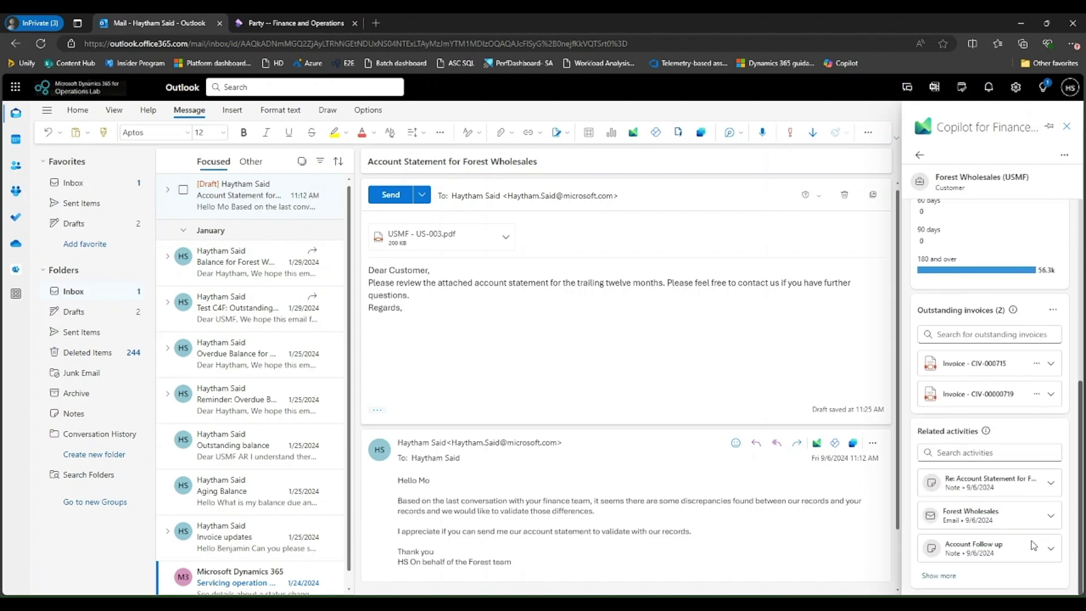
pyautogui.click(1011, 519)
pyautogui.scroll(-2, 992, 475)
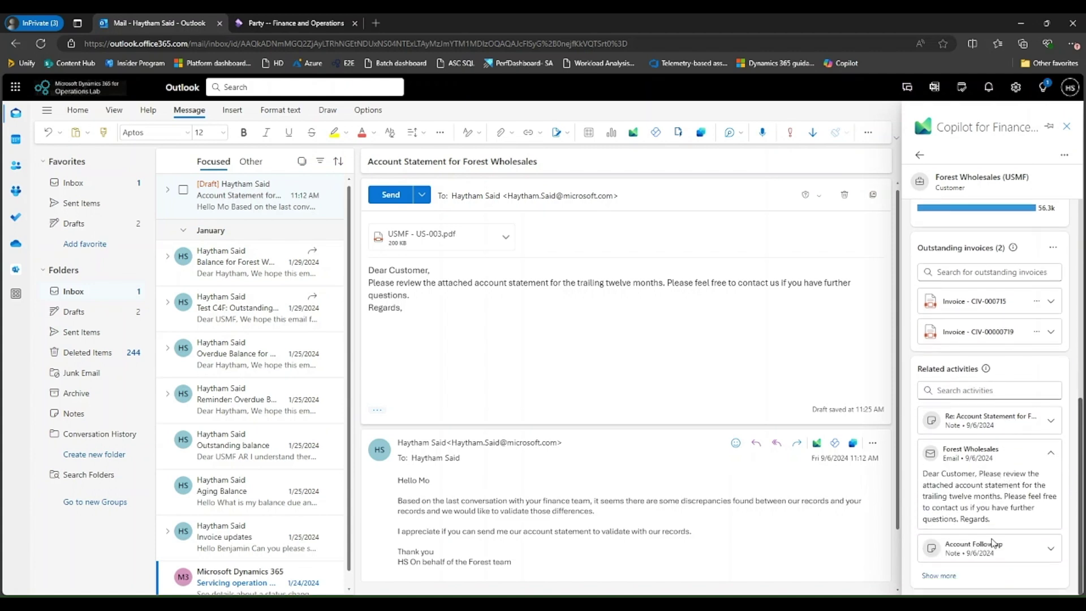
pyautogui.click(1051, 454)
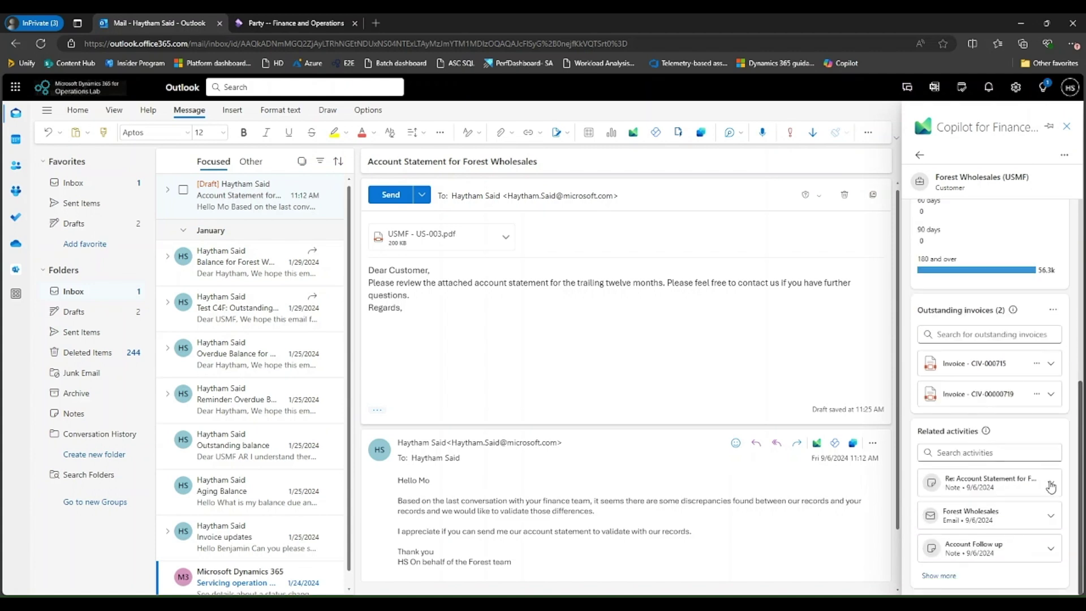